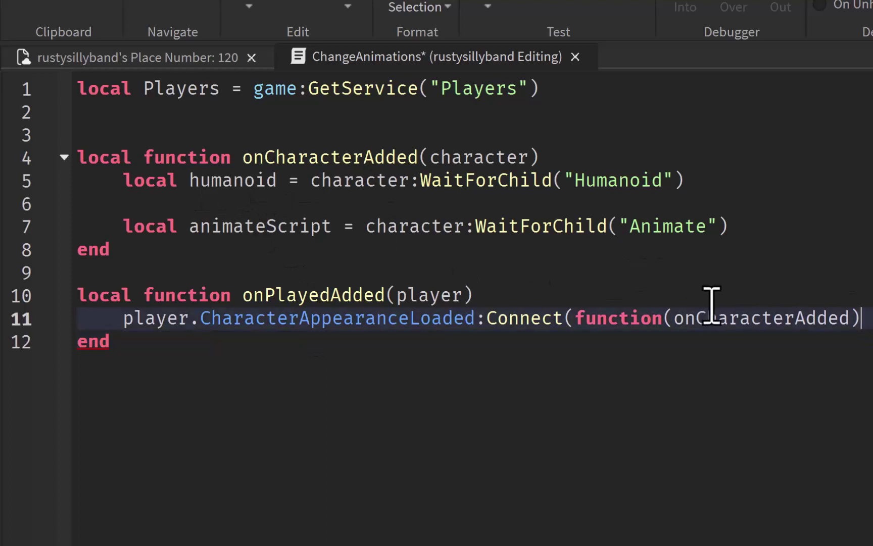
Step: Delete the stray 'function(' on line 11 and add blank lines at the script's end
drag(663, 317, 569, 317)
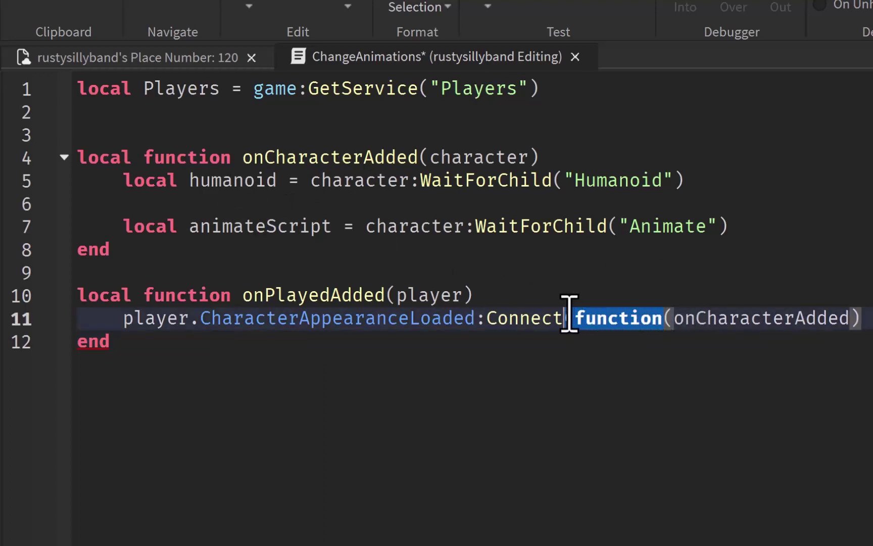
key(BackSpace)
key(BackSpace)
click(754, 357)
key(Return)
key(Return)
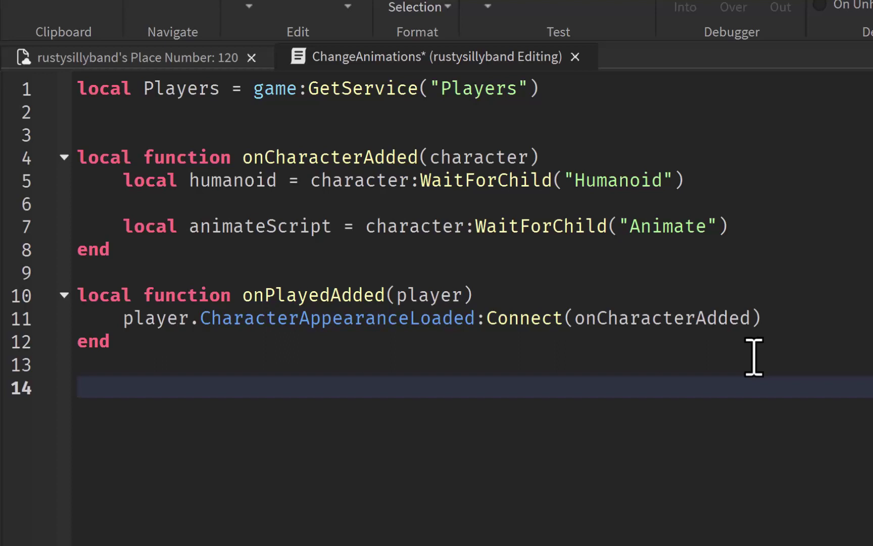
Step: Add the line Players.PlayerAdded:Connect(onPlayedAdded) without extra parentheses
text(pl)
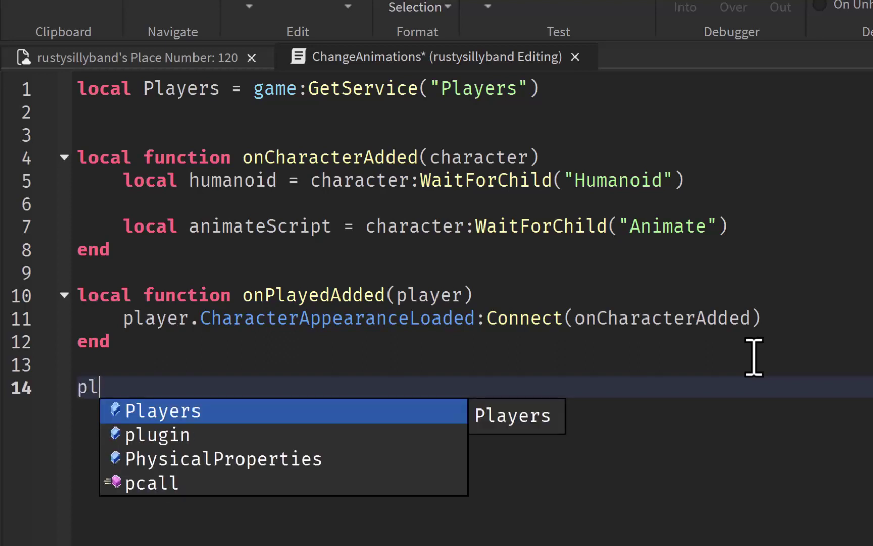
key(Tab)
text(.pl)
key(Tab)
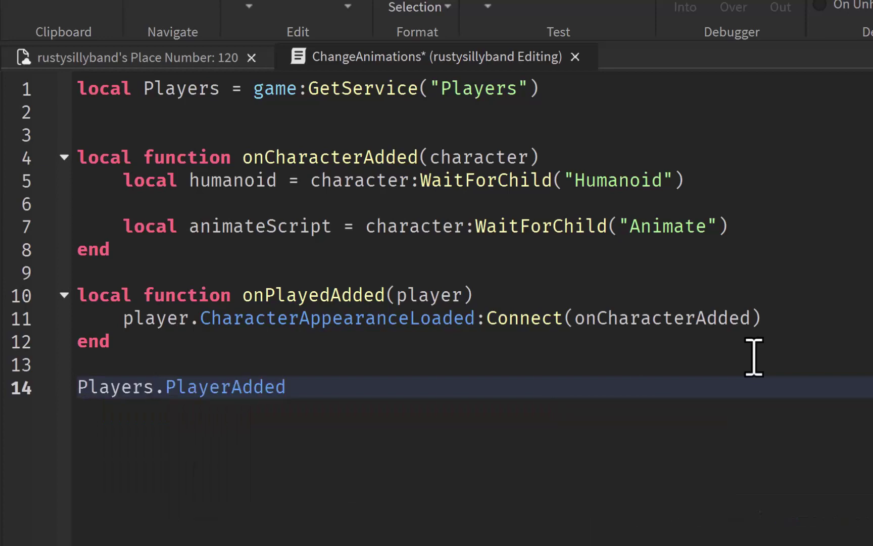
text(:c)
key(Tab)
text(()
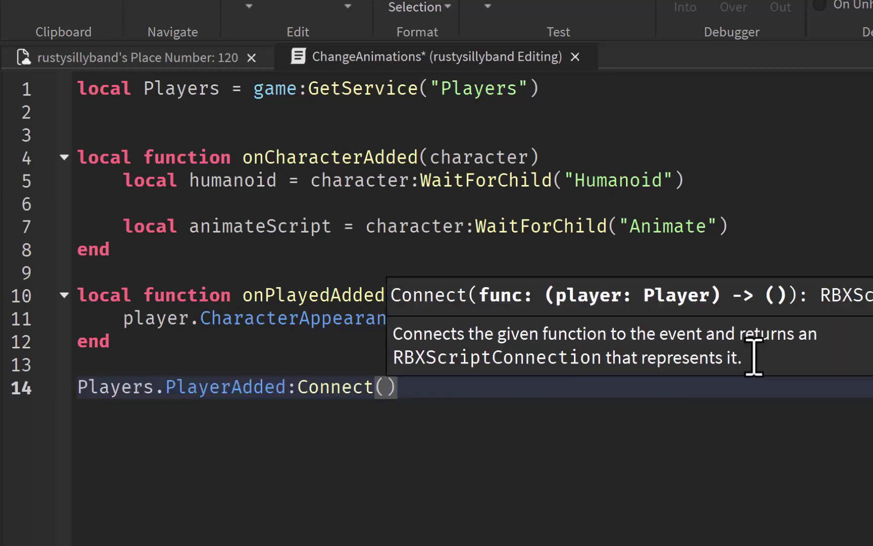
text(onp)
key(Tab)
text(()
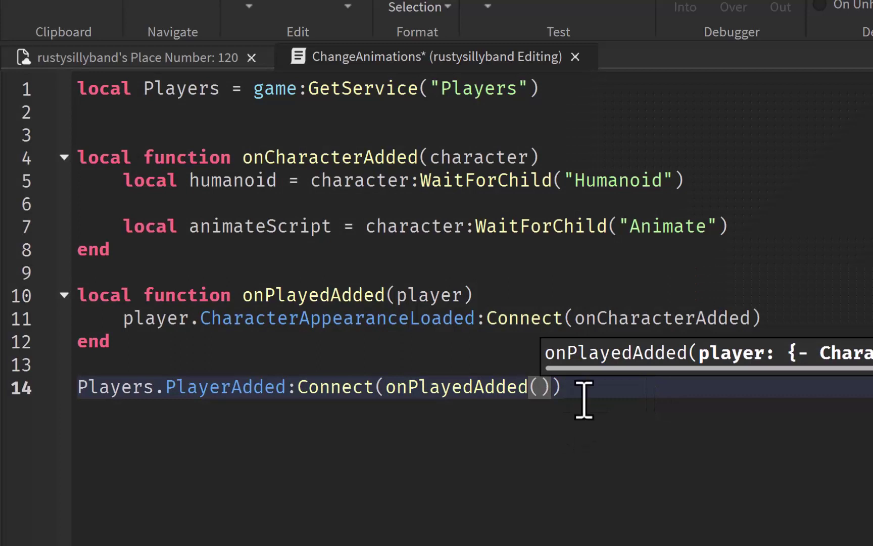
click(579, 386)
click(550, 388)
key(BackSpace)
key(BackSpace)
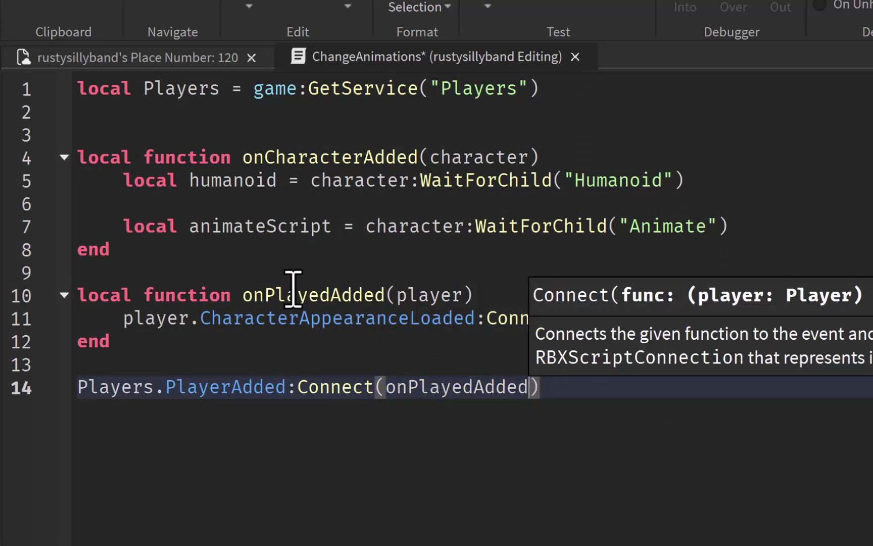
Step: Rename onPlayedAdded to onPlayerAdded on lines 10 and 14
click(329, 295)
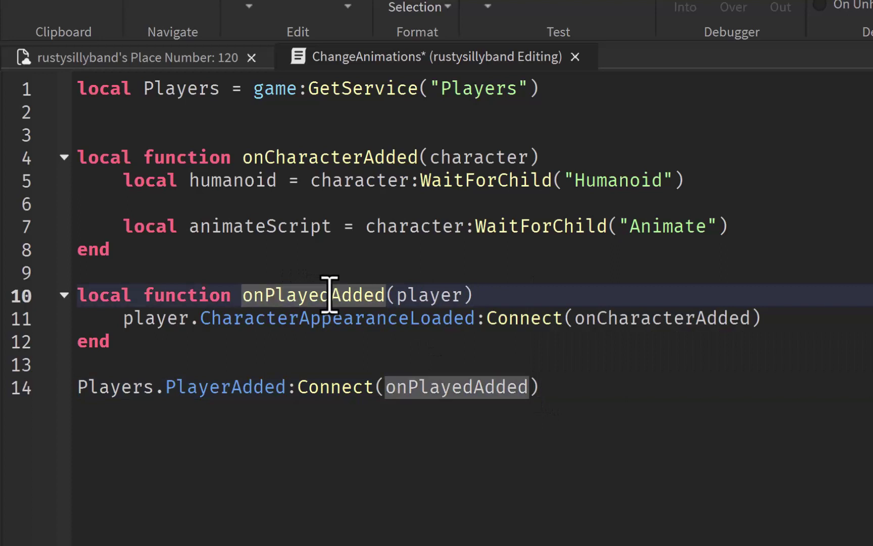
key(BackSpace)
key(BackSpace)
key(BackSpace)
text(yer)
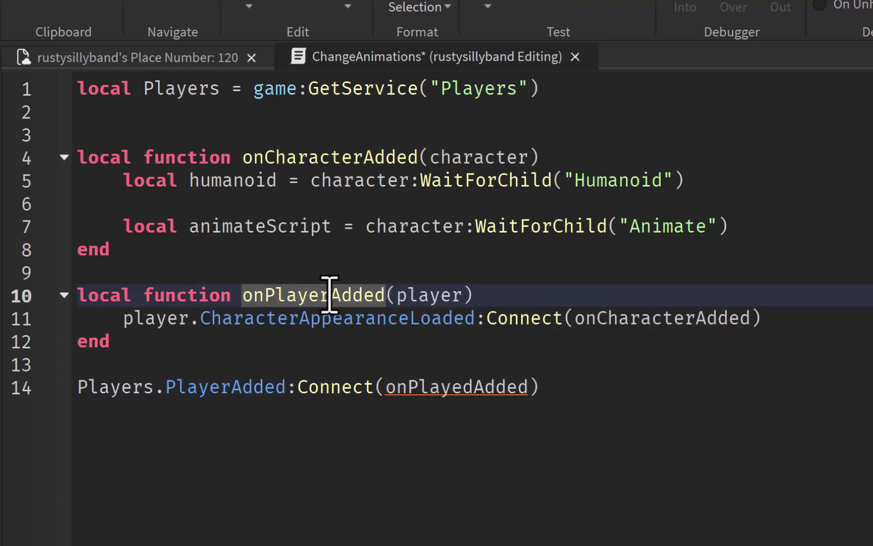
click(478, 388)
key(BackSpace)
text(r)
key(End)
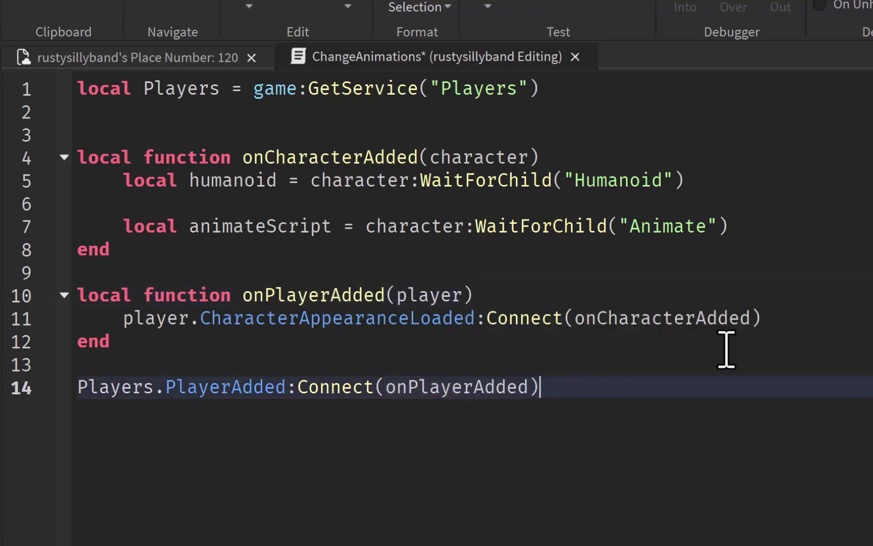
Step: Close the ChangeAnimations script tab
click(726, 348)
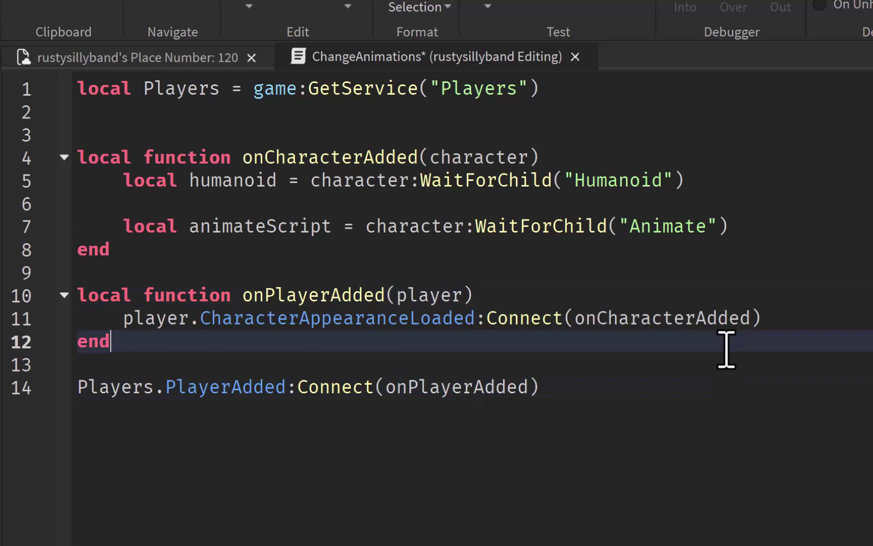
click(793, 324)
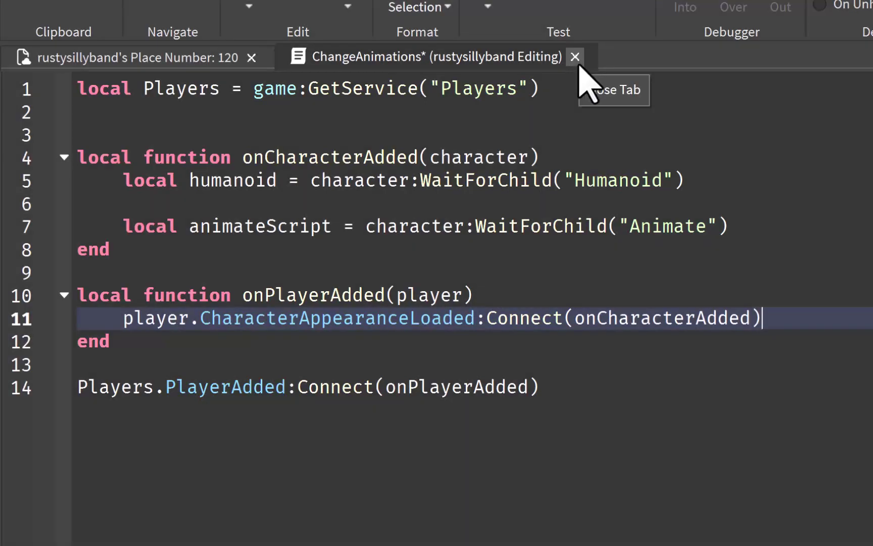
click(575, 57)
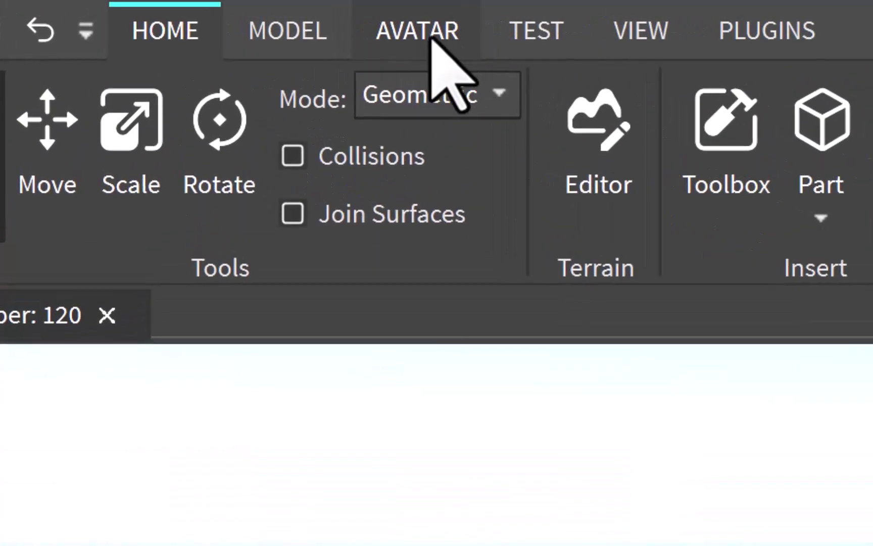
Step: Insert a Block Rig Dummy via the Avatar tab's Rig Builder, place it, and launch the Animation Editor
click(407, 44)
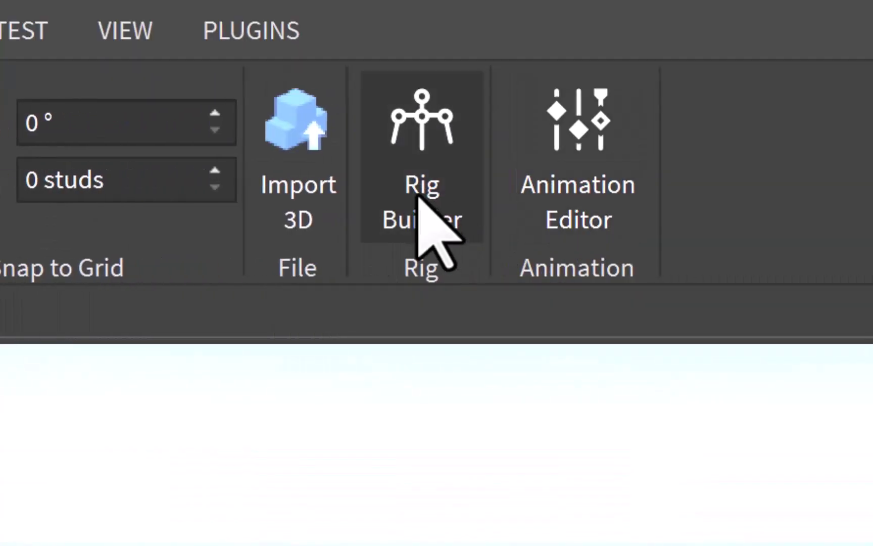
click(416, 207)
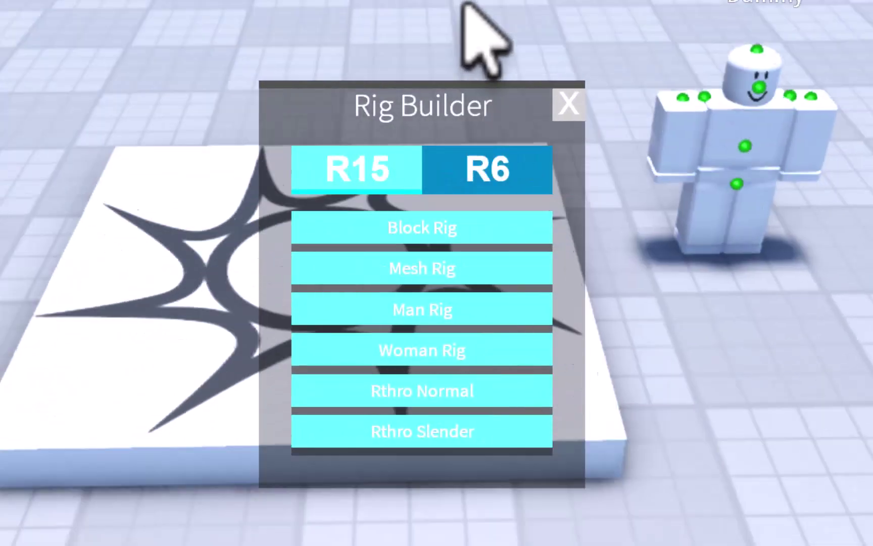
key(a)
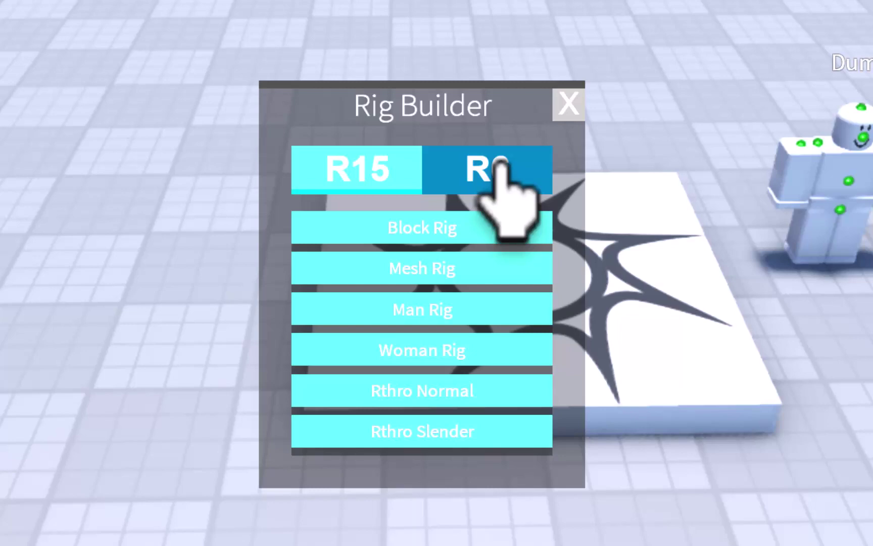
click(413, 226)
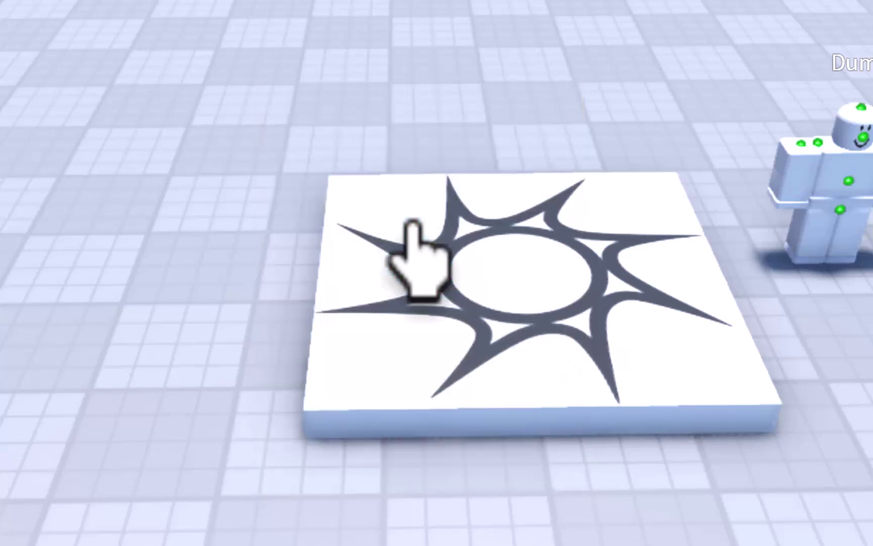
drag(419, 272, 361, 293)
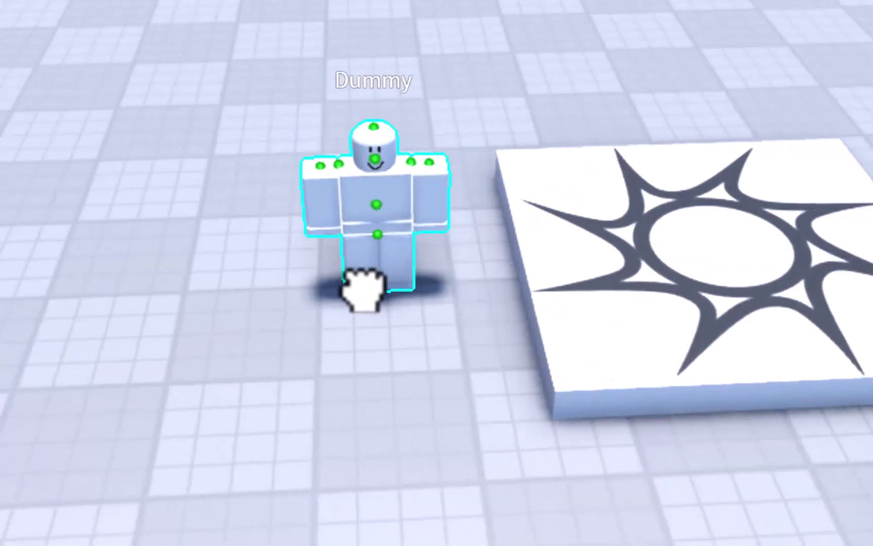
key(f)
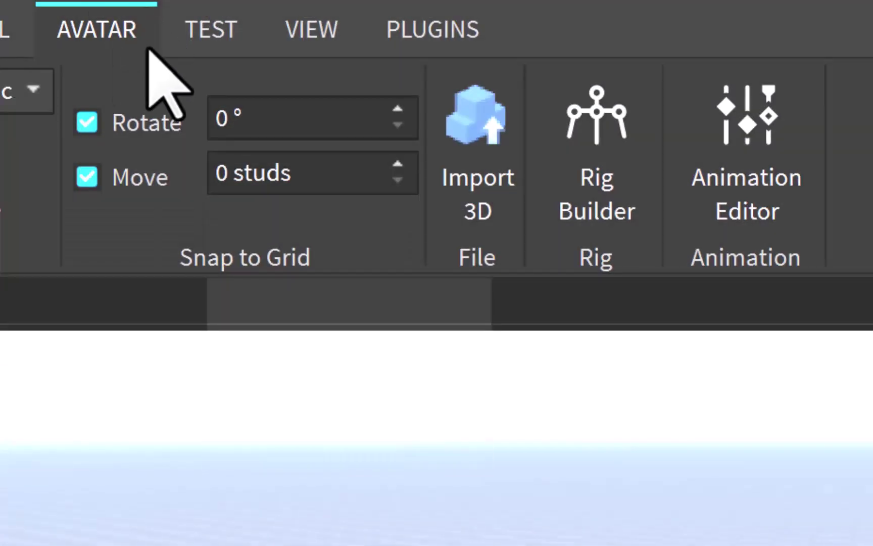
click(782, 205)
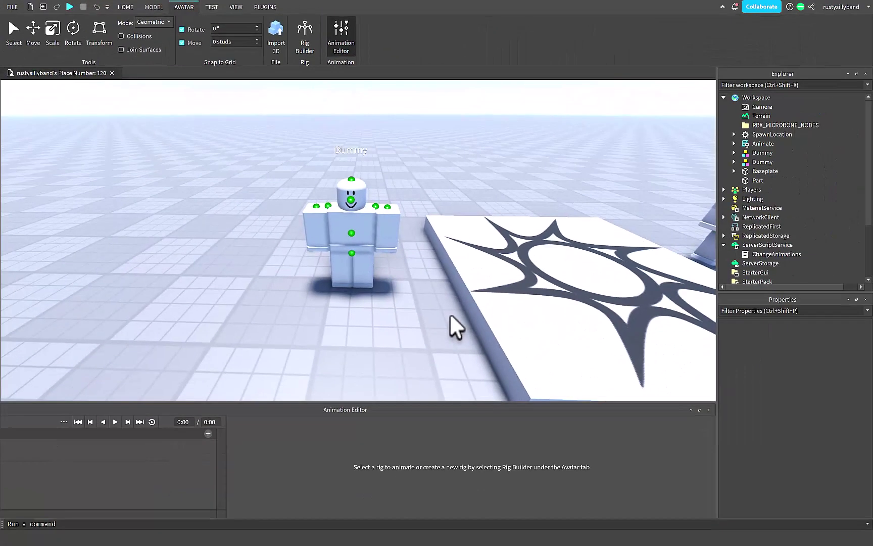
Step: Pick the Dummy rig and create an animation named 'Test'
click(351, 215)
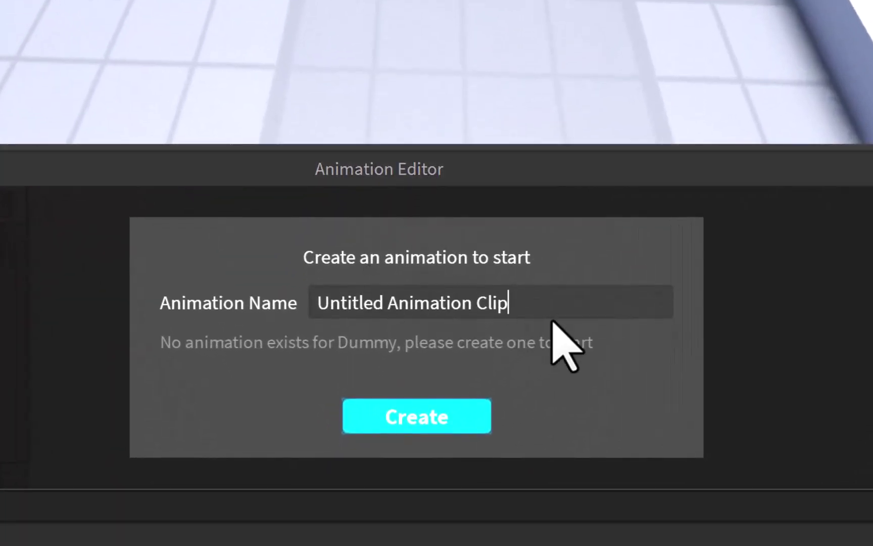
drag(547, 302, 52, 195)
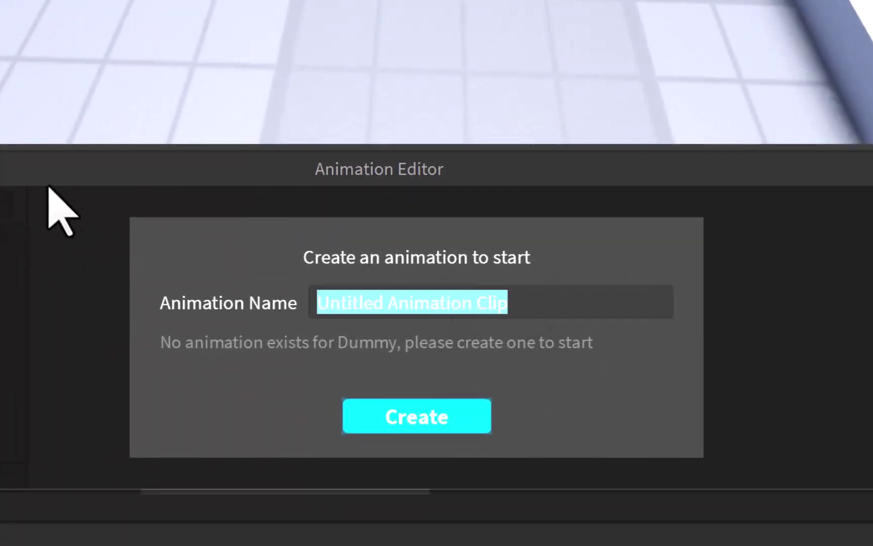
text(TestTutorial)
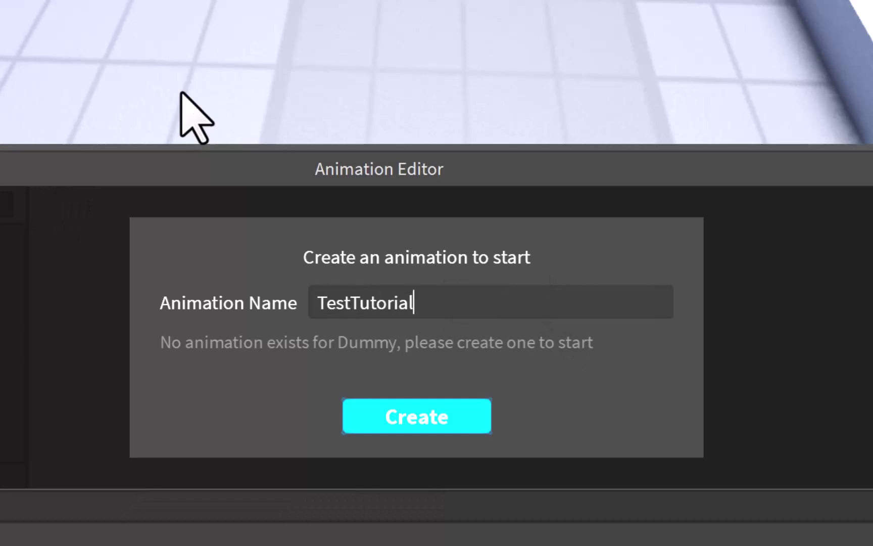
key(Return)
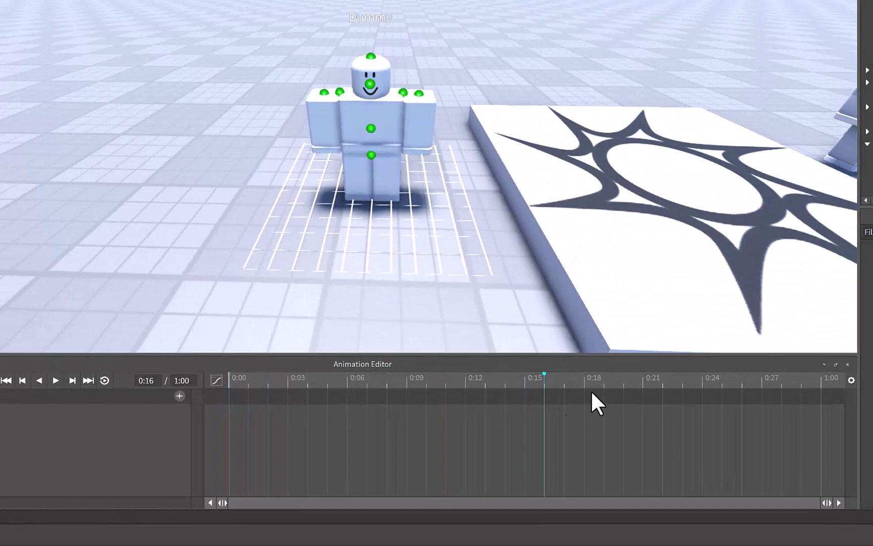
Step: Preview the animation, turn on looping, and return the playhead to the start
drag(593, 393, 274, 421)
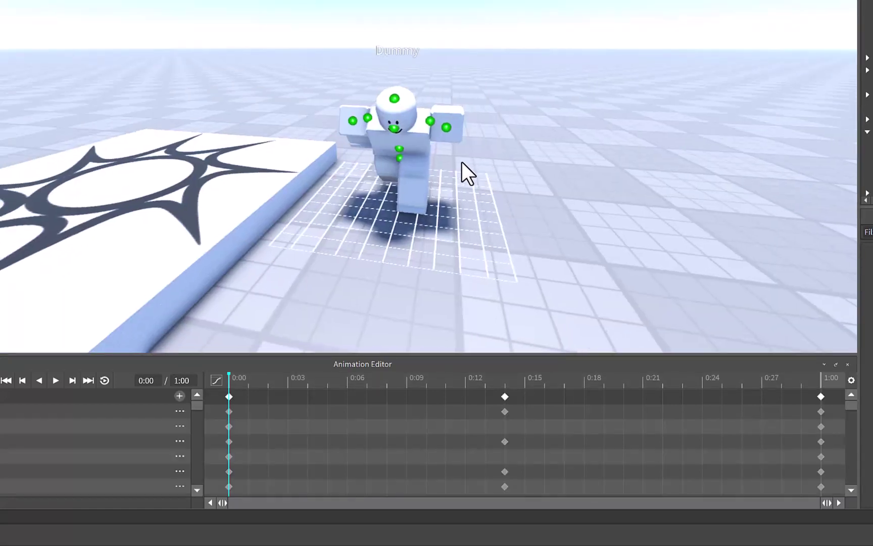
key(space)
scroll(461, 163, up, 3)
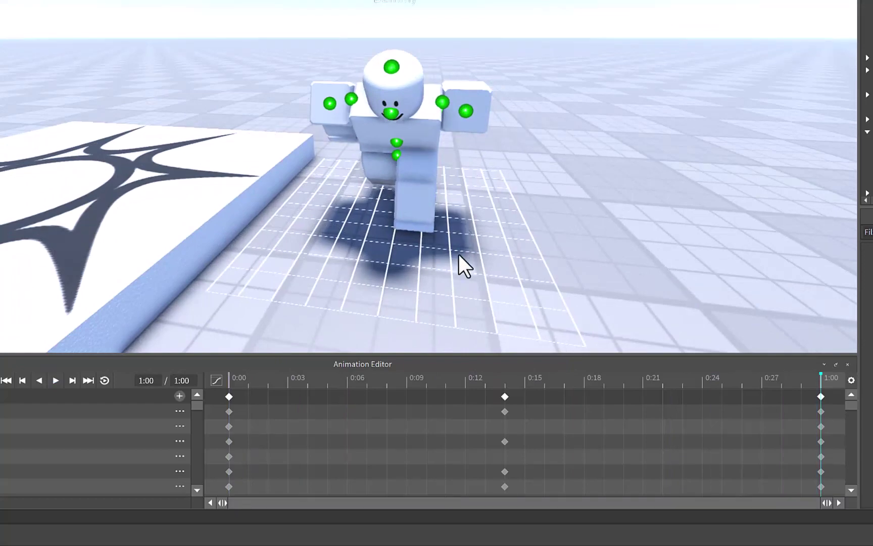
scroll(260, 252, down, 3)
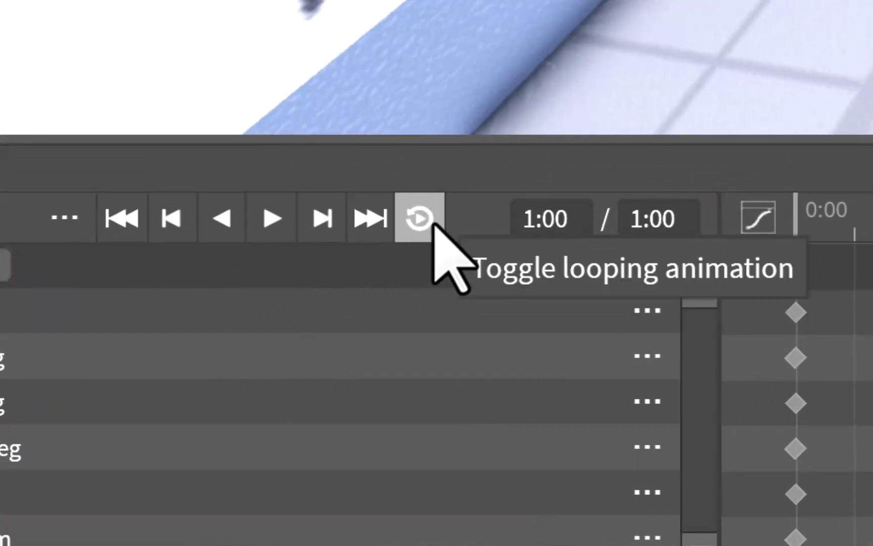
click(418, 221)
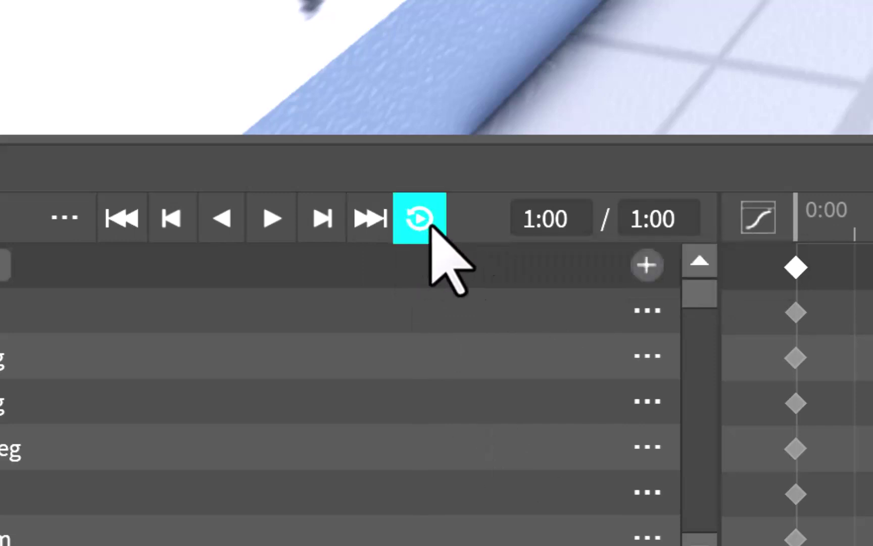
key(space)
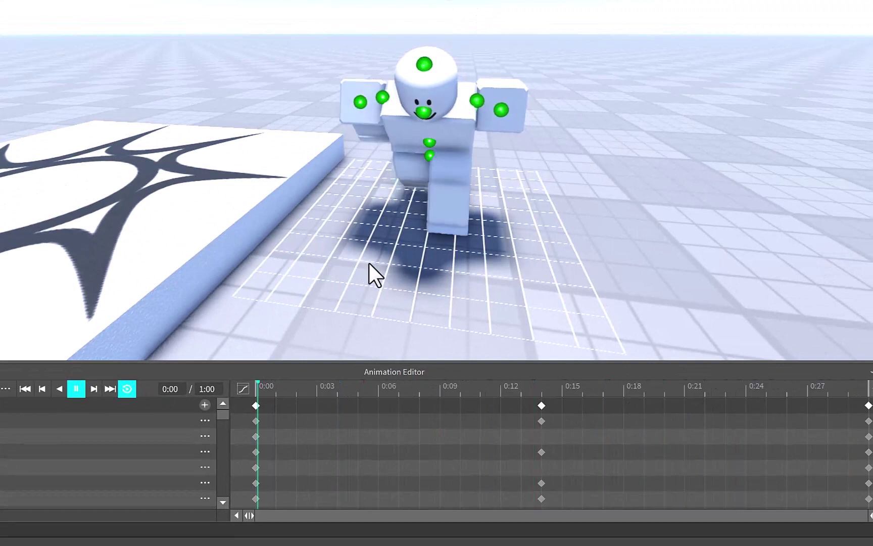
key(space)
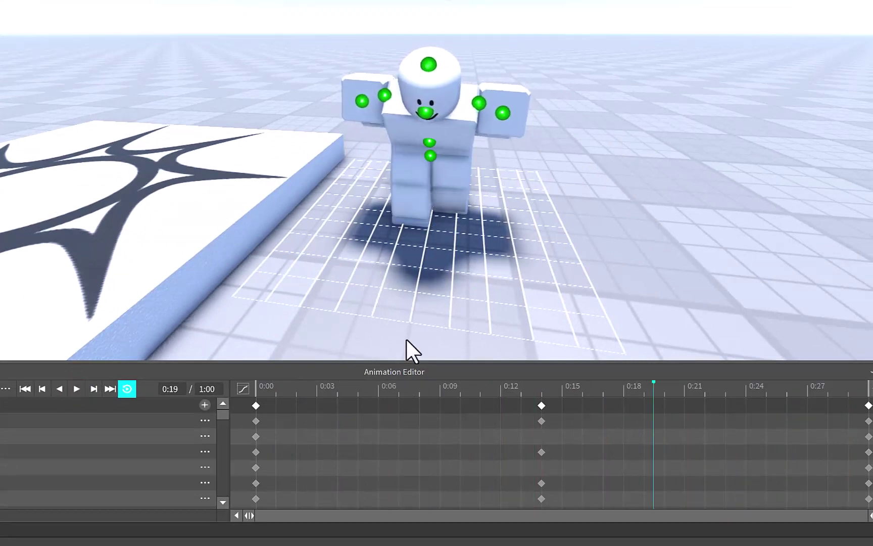
drag(470, 391, 866, 404)
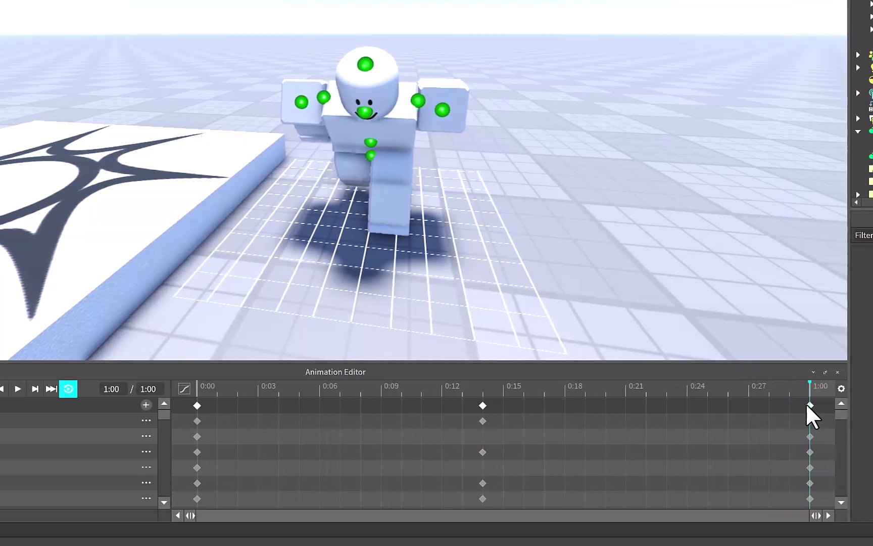
drag(810, 405, 191, 404)
click(184, 388)
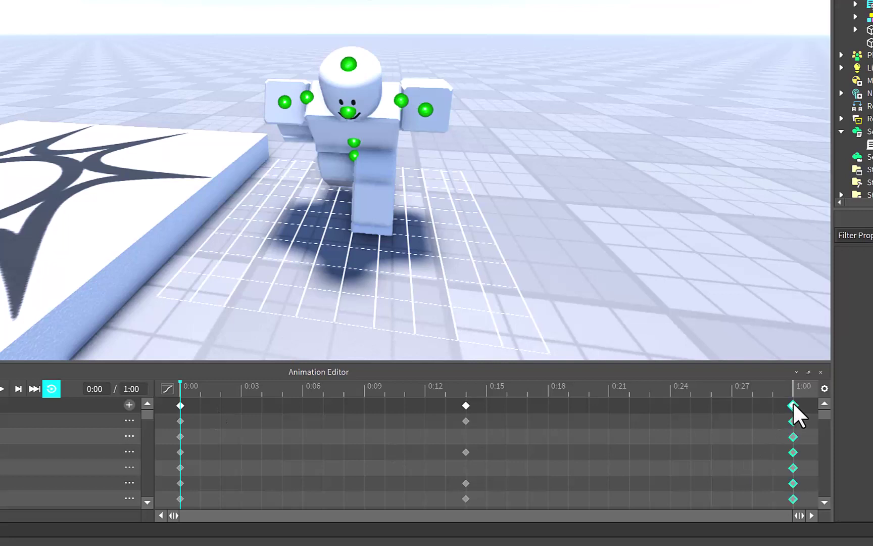
Step: Replace the 1:00 keyframes with copies of the 0:00 keyframes
key(Delete)
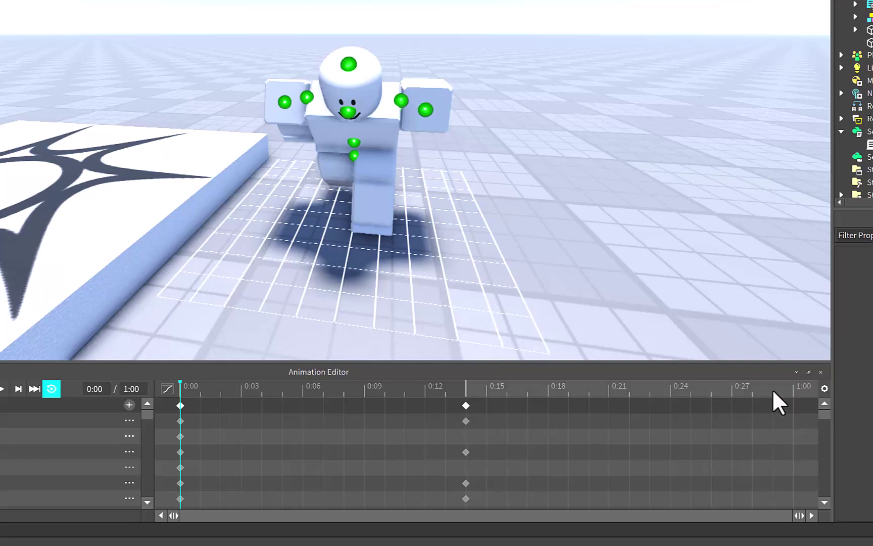
right_click(182, 417)
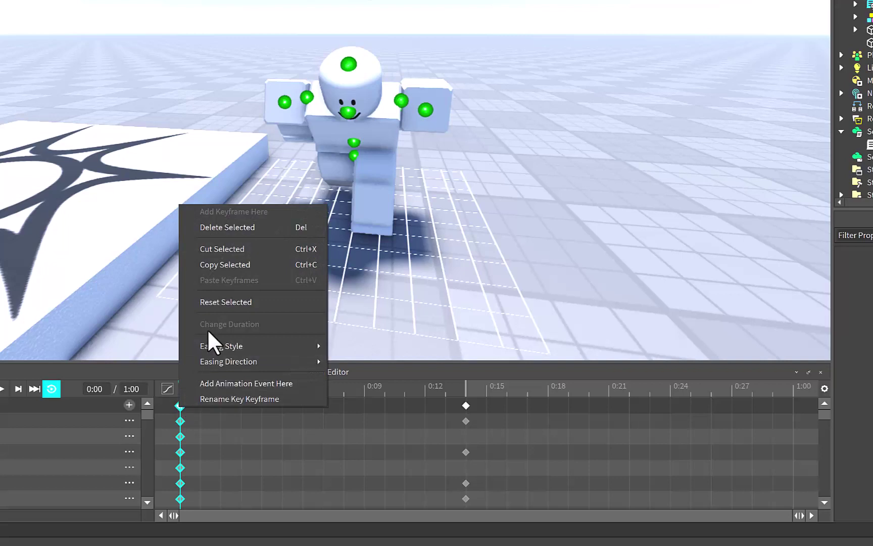
click(228, 264)
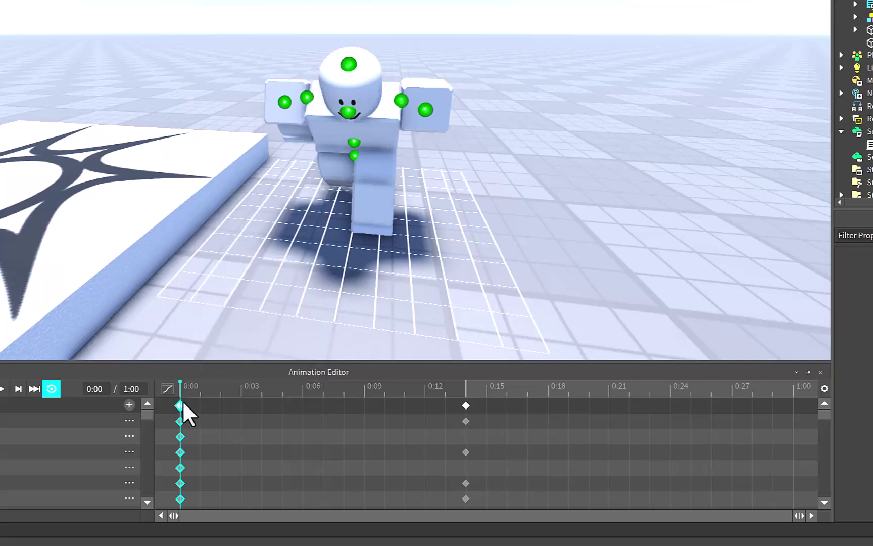
right_click(181, 405)
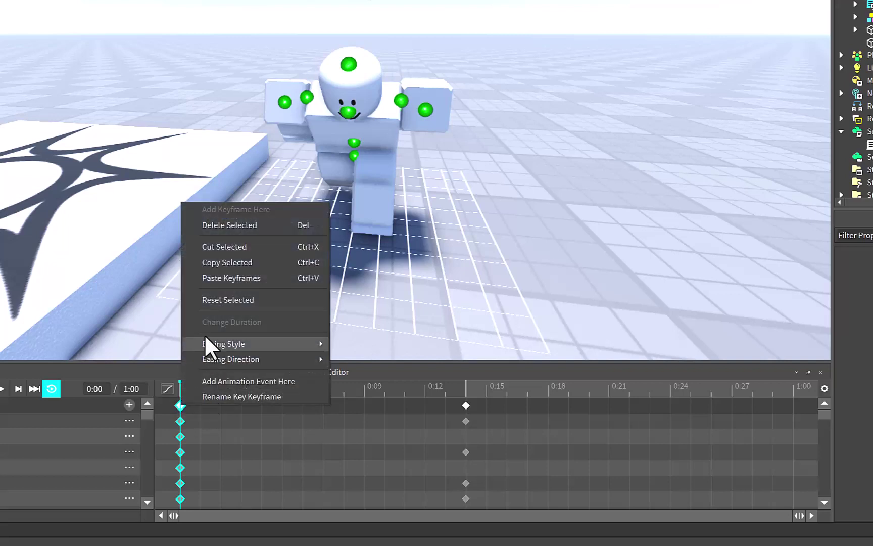
click(244, 266)
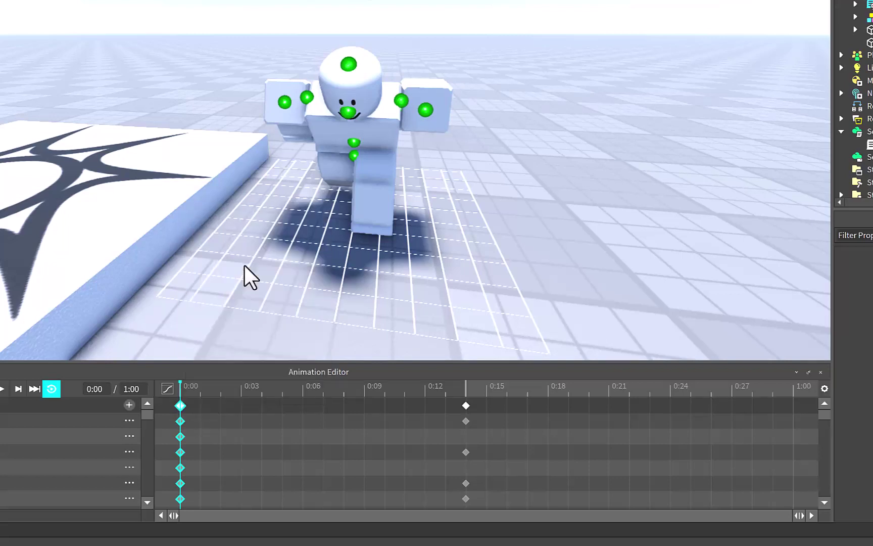
right_click(793, 405)
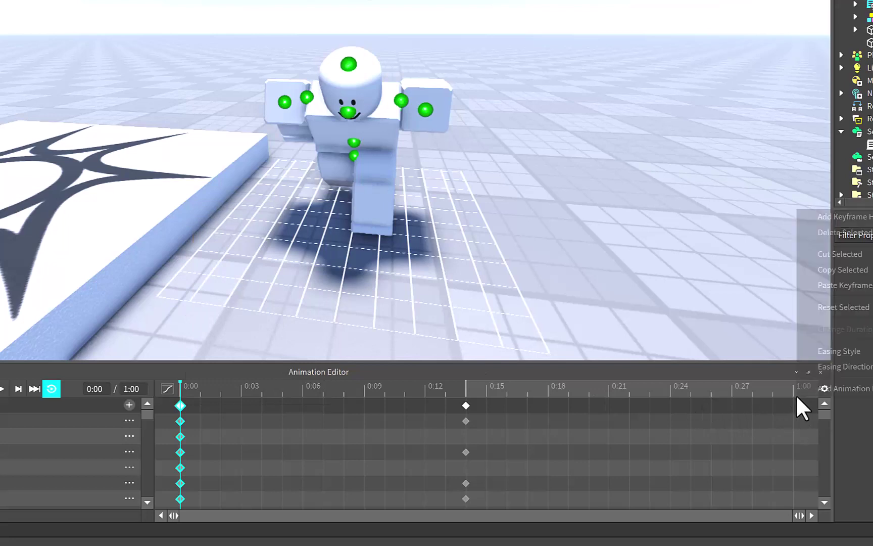
click(849, 286)
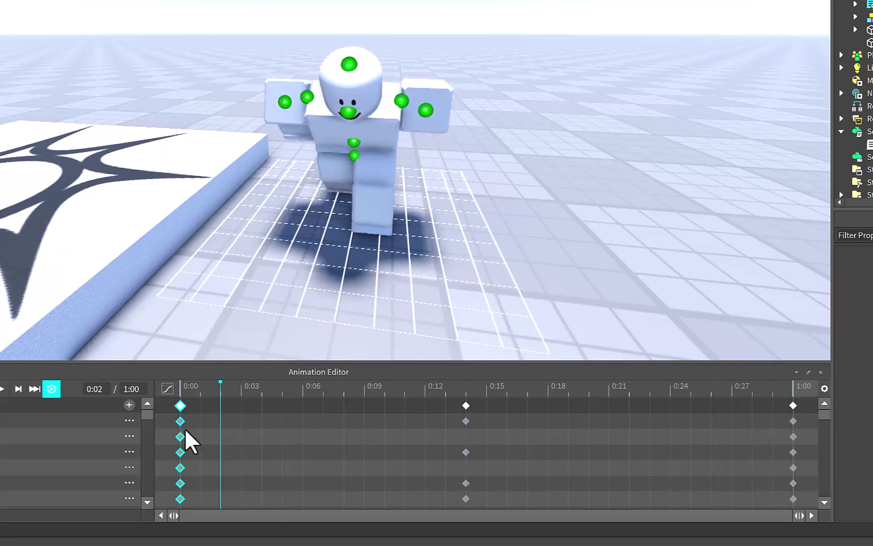
key(space)
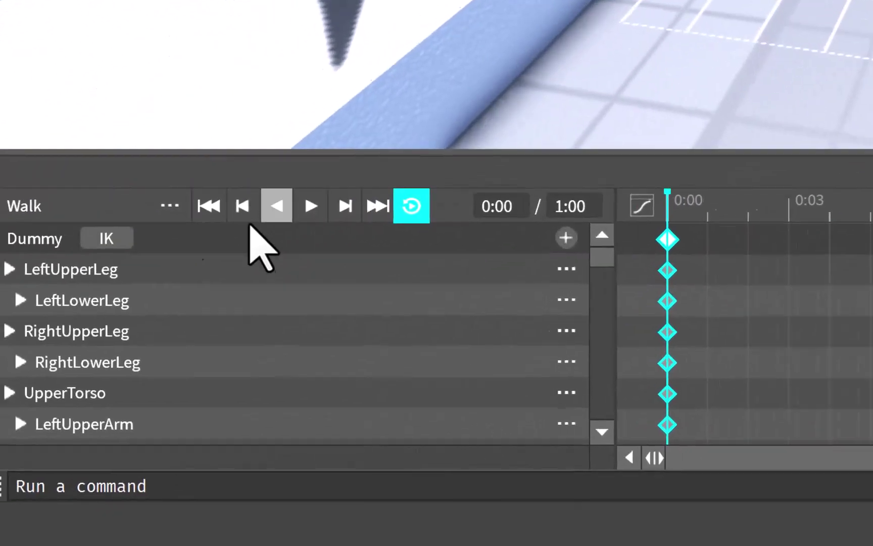
Step: Confirm the Walk animation's priority is Movement, then reopen its '...' options
click(178, 201)
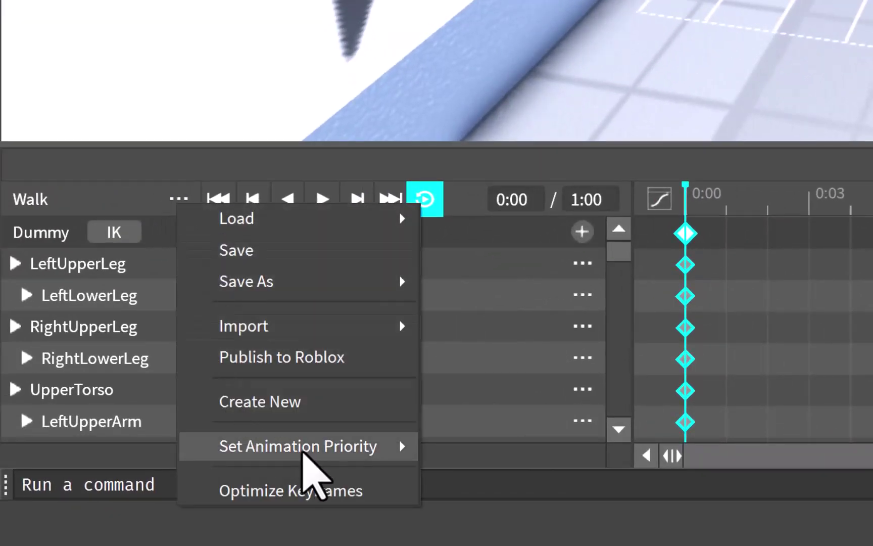
mouse_move(352, 457)
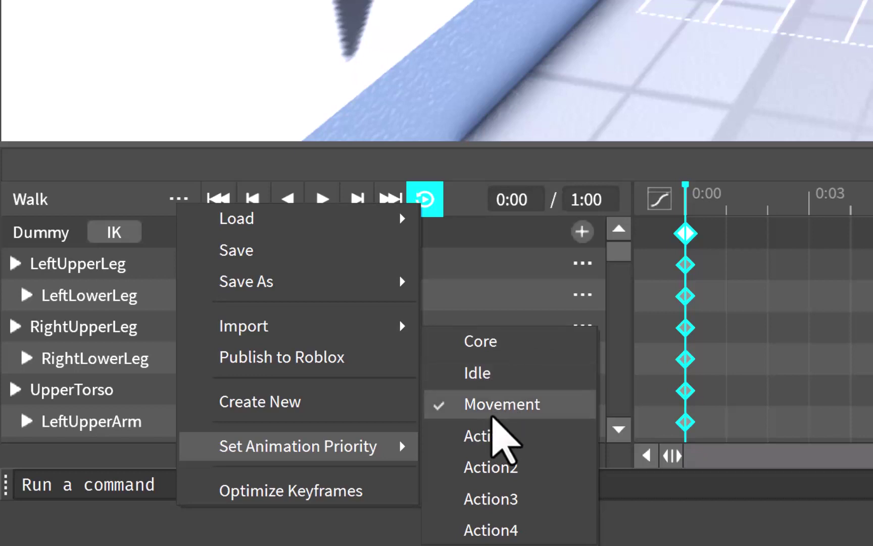
click(667, 165)
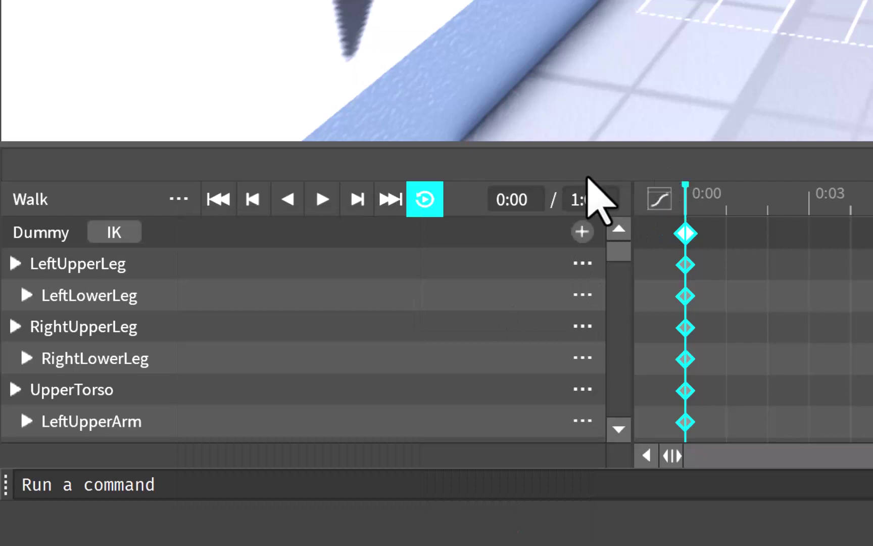
click(174, 199)
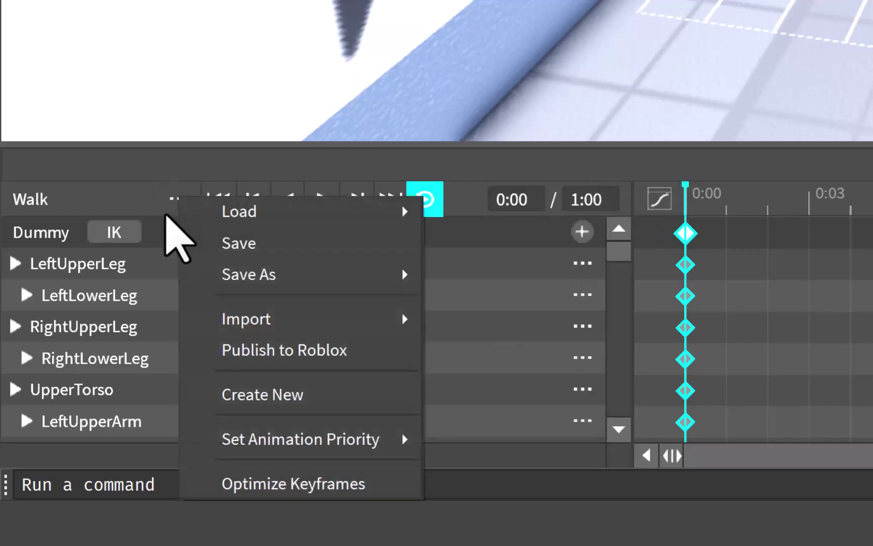
Step: Publish the Walk animation to Roblox, submit it, and close the confirmation
click(310, 350)
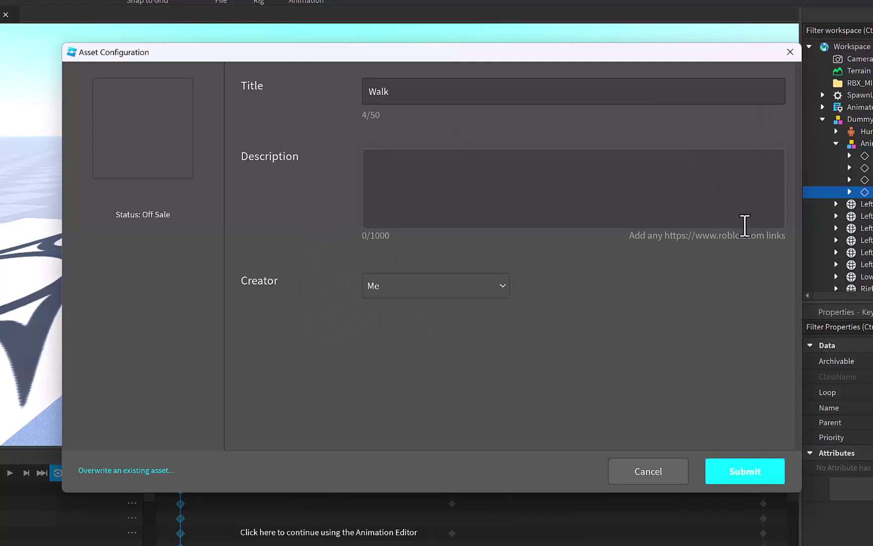
click(748, 479)
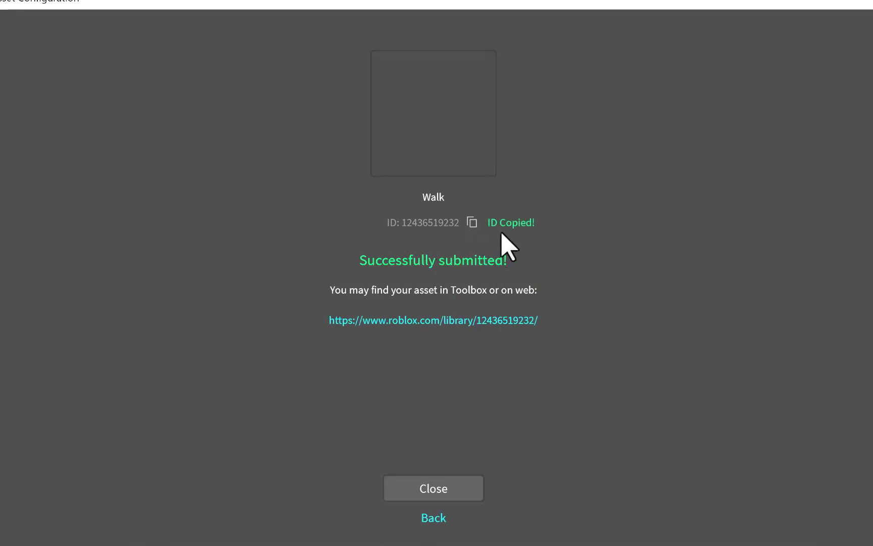
click(446, 495)
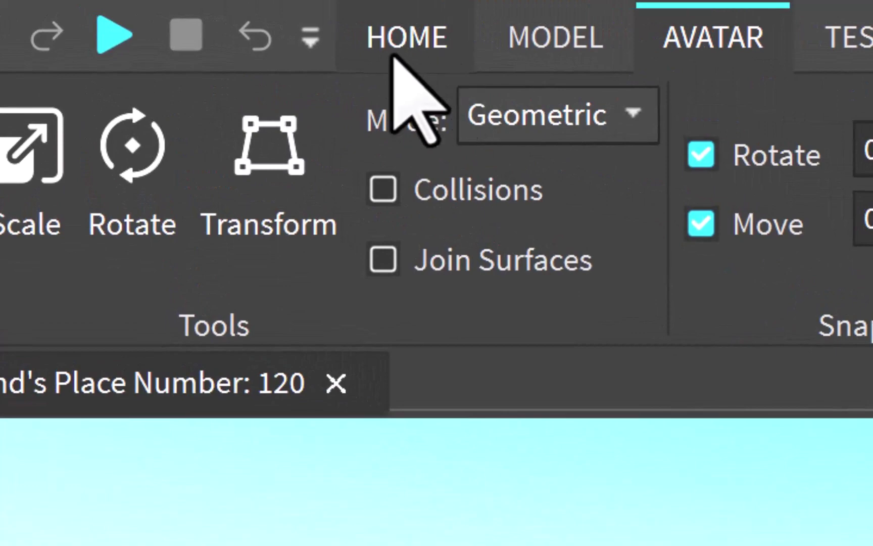
Step: Copy the Walk animation's asset ID from Toolbox > Inventory > My Animations
click(404, 36)
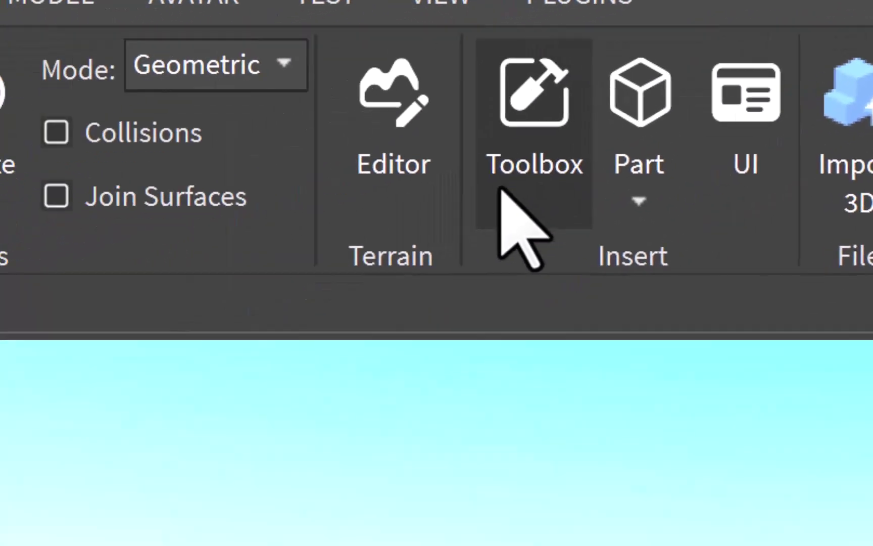
click(379, 252)
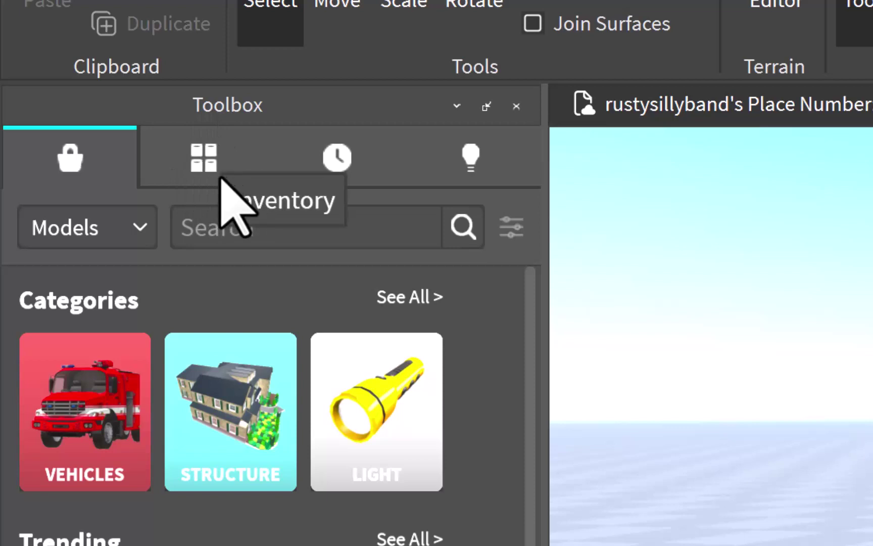
click(192, 168)
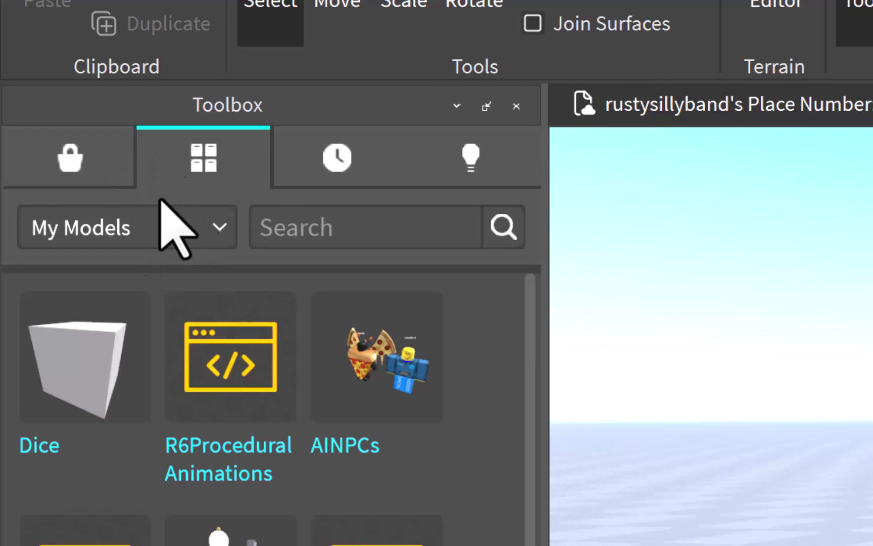
click(105, 226)
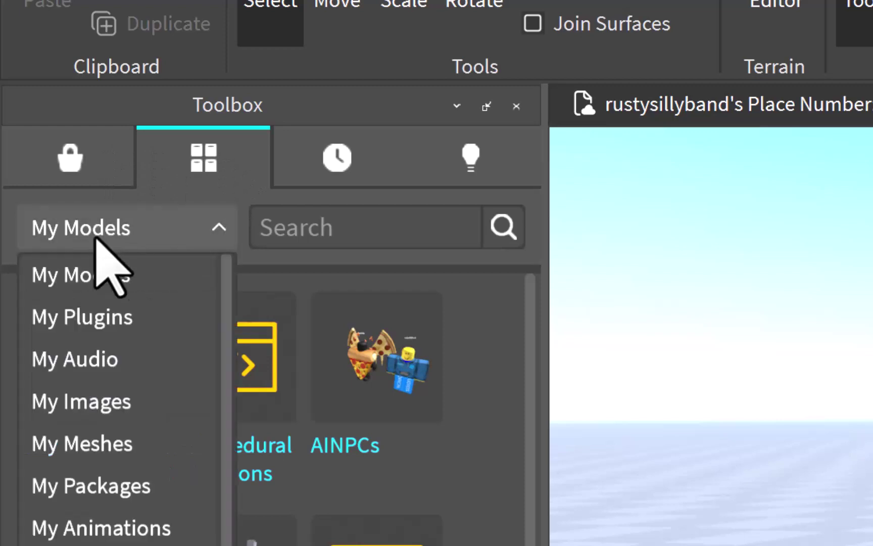
click(126, 521)
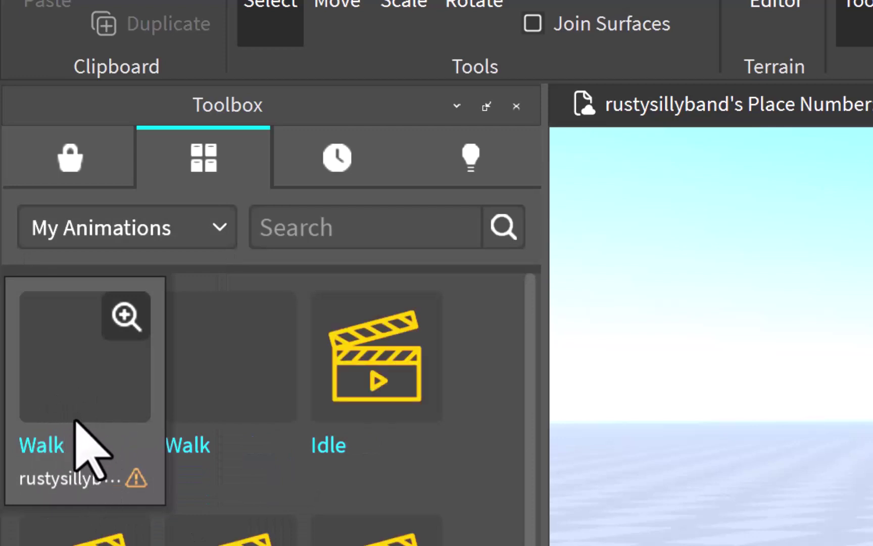
right_click(64, 389)
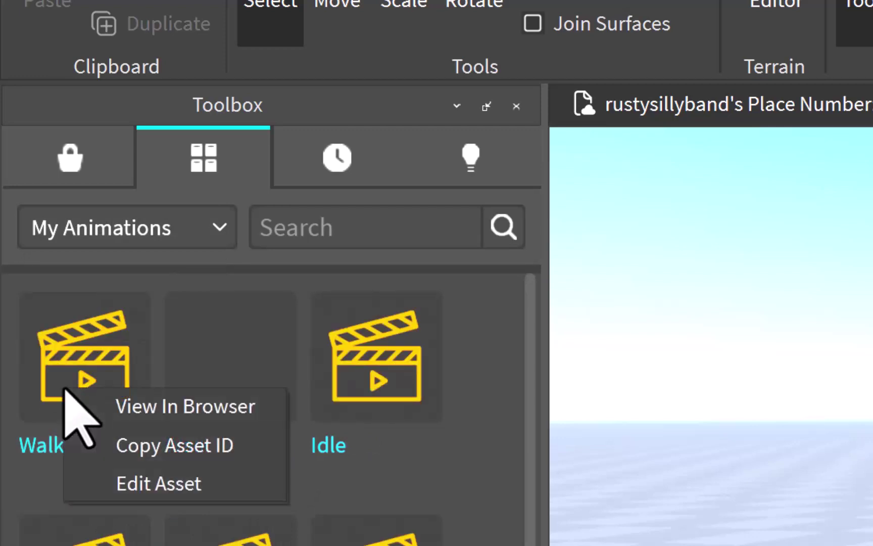
click(118, 444)
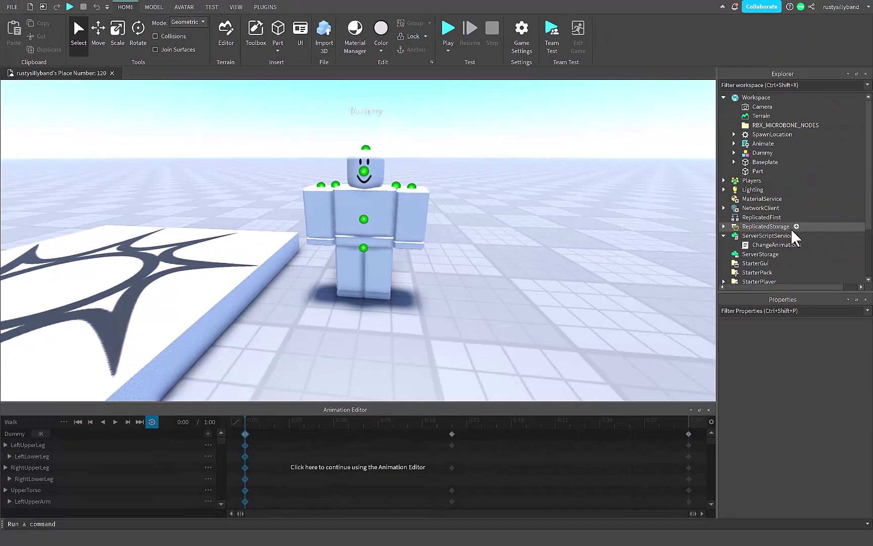
scroll(787, 222, down, 1)
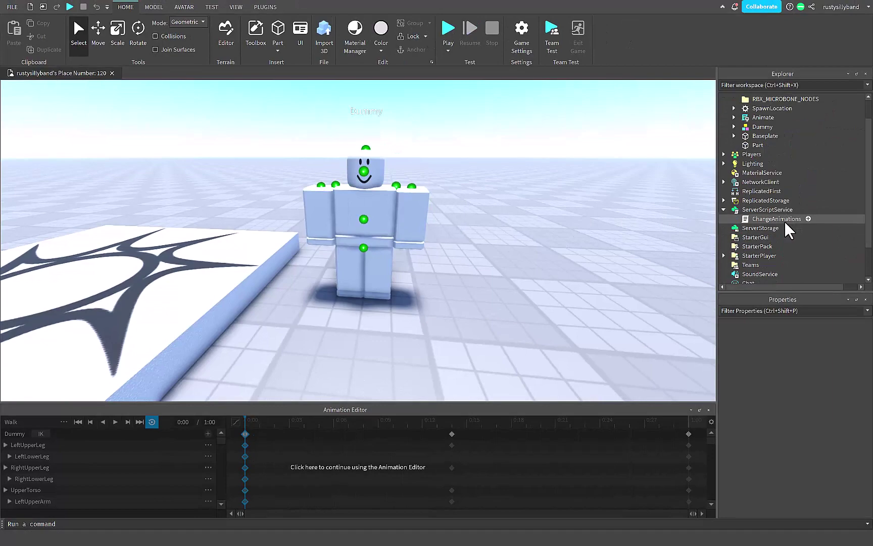
double_click(786, 222)
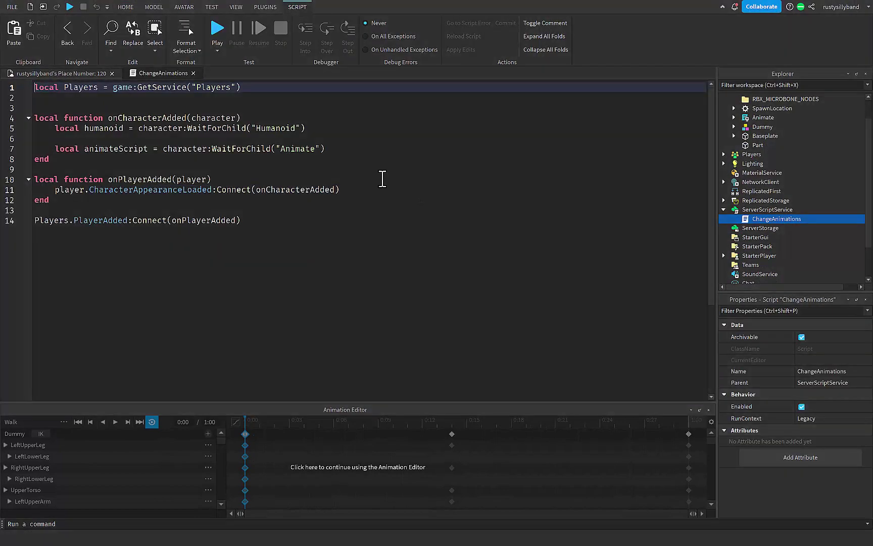
click(257, 99)
text(local runAnimation = "rbxassetid://)
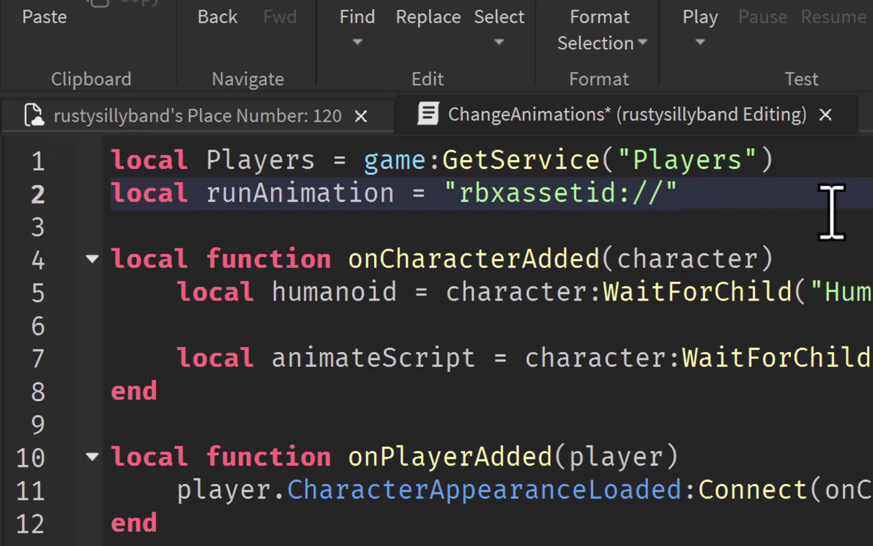
right_click(670, 184)
click(747, 365)
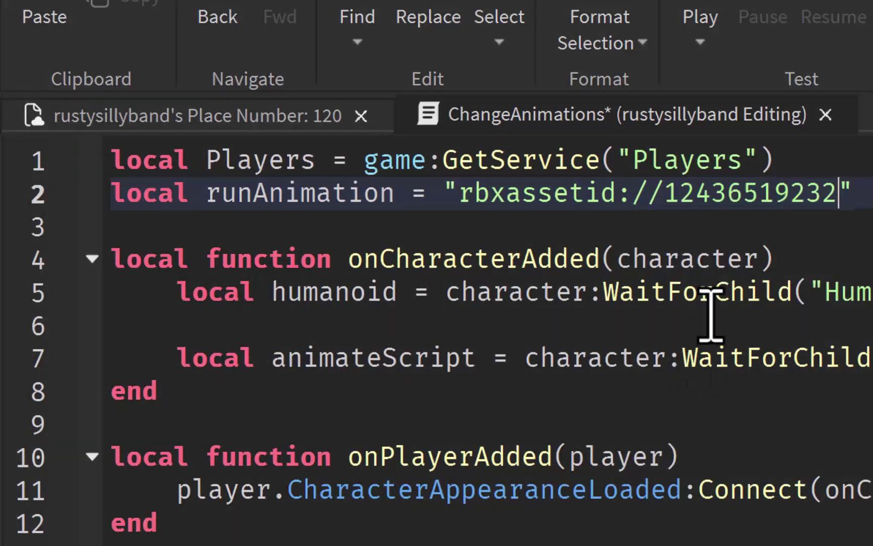
drag(650, 202, 845, 211)
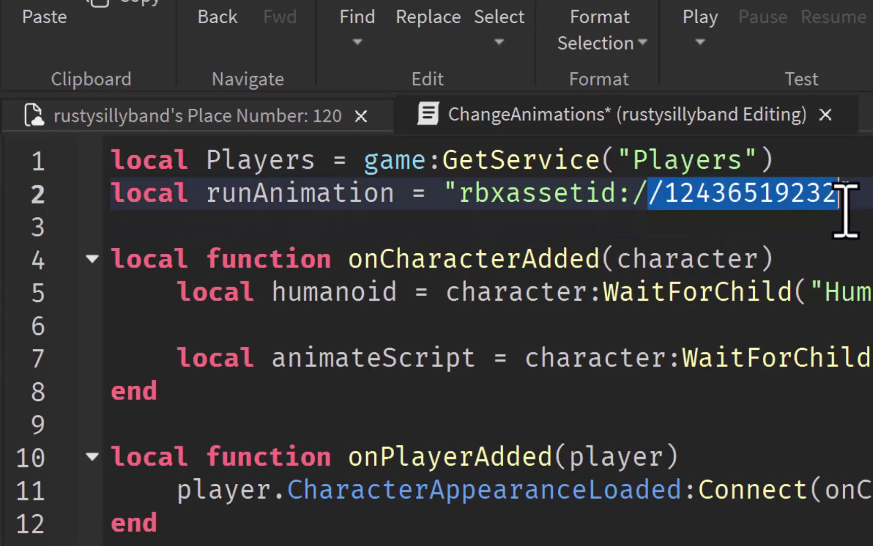
key(Up)
click(846, 212)
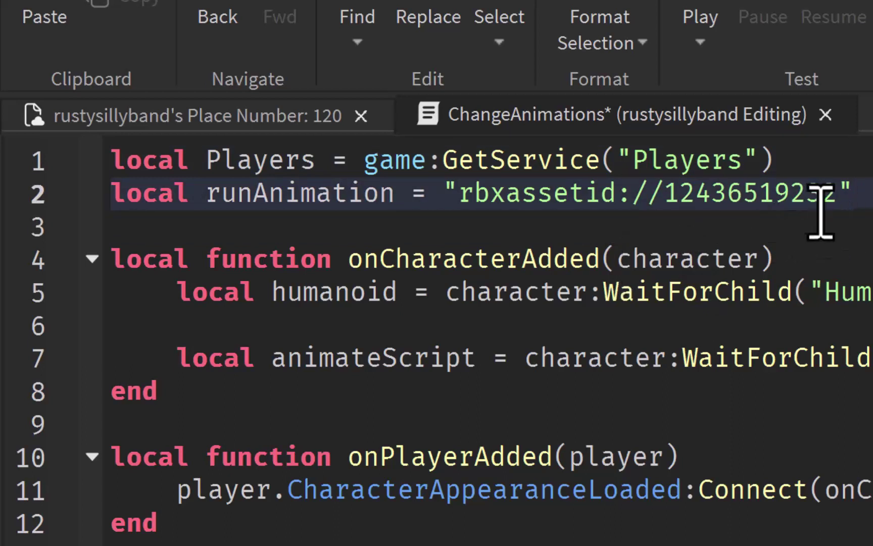
Step: Start a new animateScript line below line 7 in onCharacterAdded
click(506, 358)
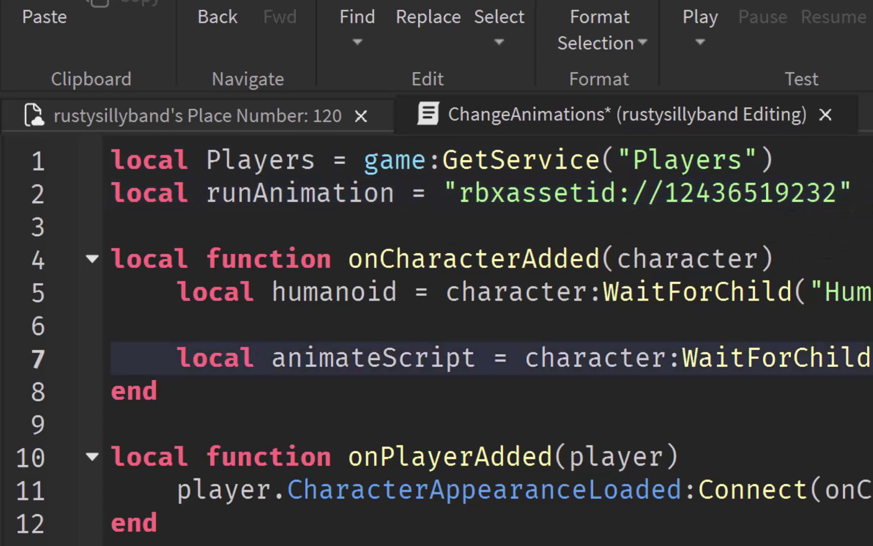
key(Return)
key(Return)
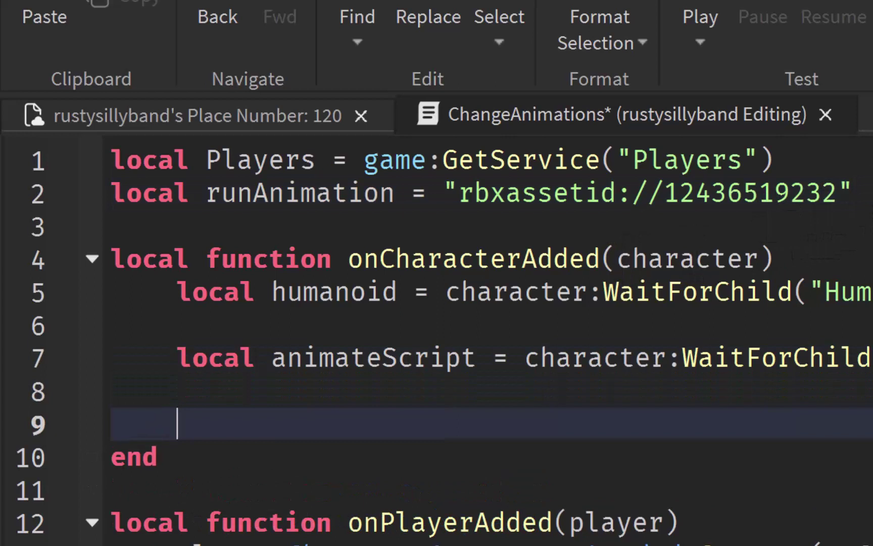
text(animateScript)
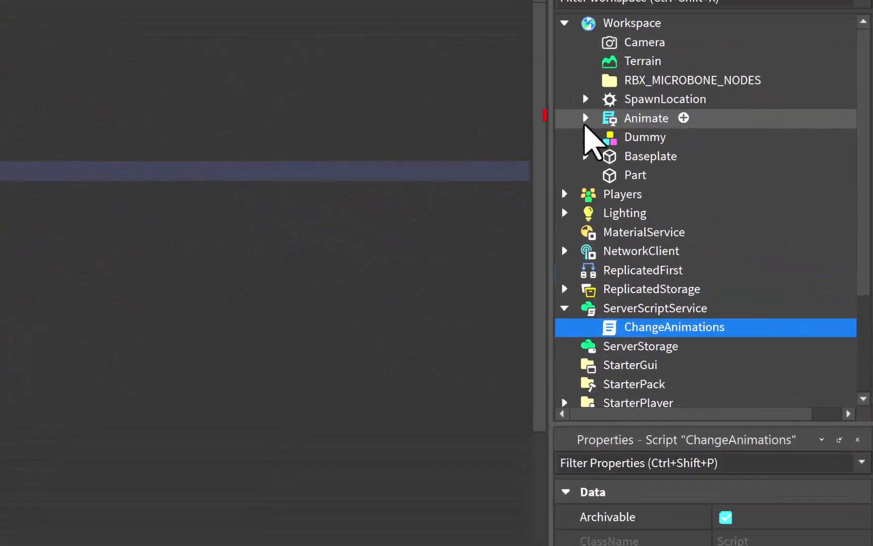
Step: Expand Animate in the Explorer to locate its run animation value
click(530, 108)
scroll(515, 141, down, 1)
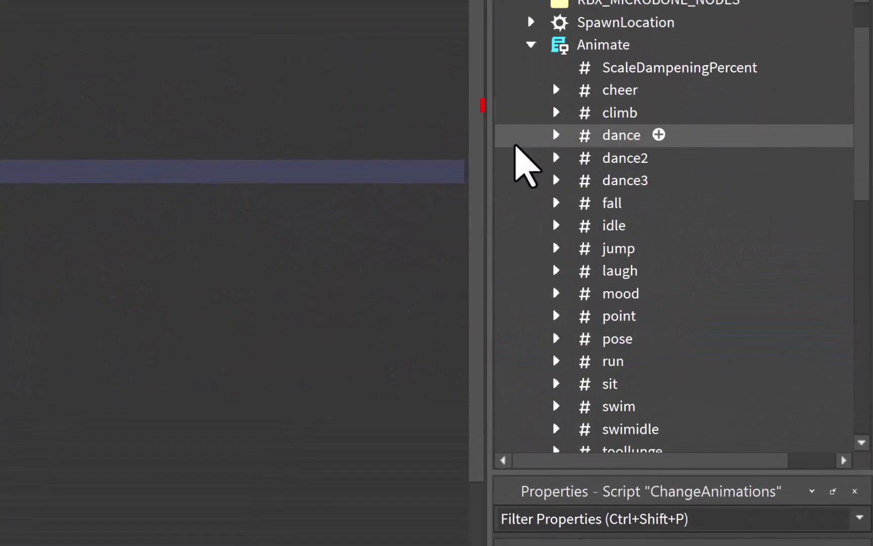
scroll(514, 160, down, 1)
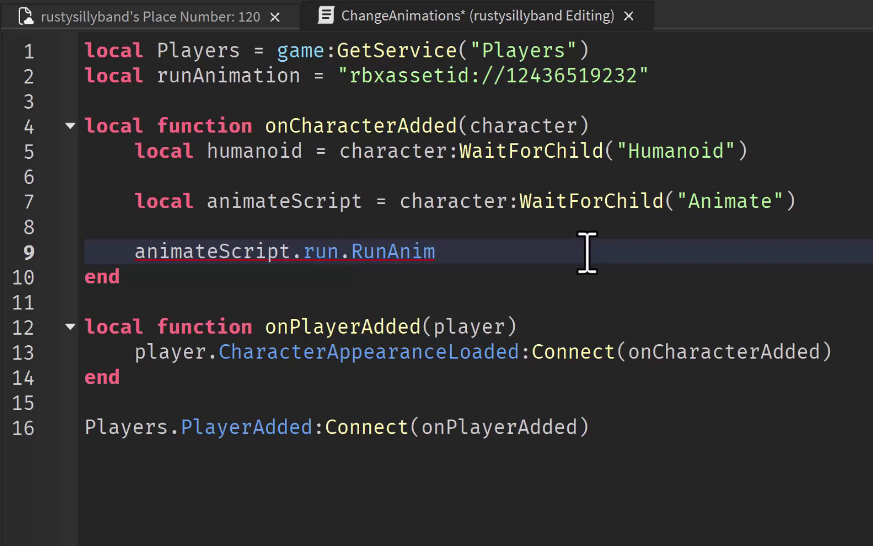
Step: Complete line 9 as animateScript.run.RunAnim.AnimationId = runAnimation
text(AnimationId)
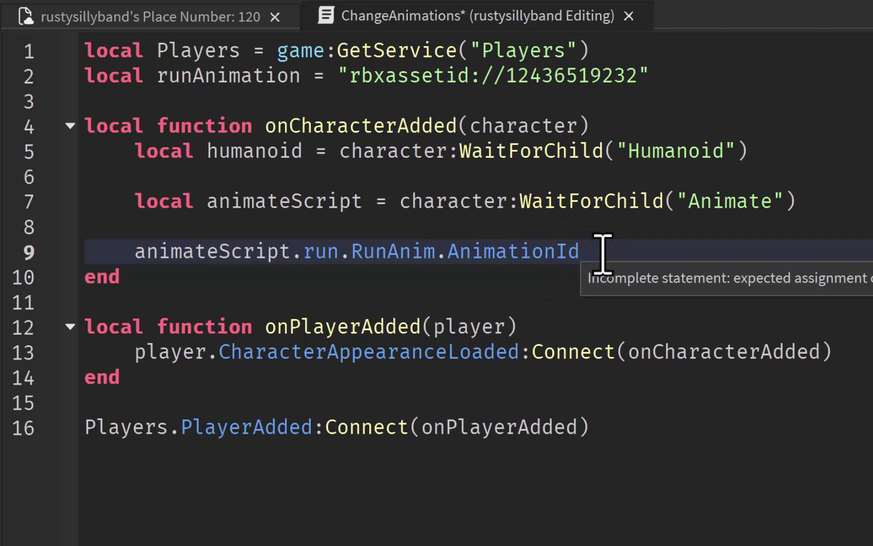
text(=)
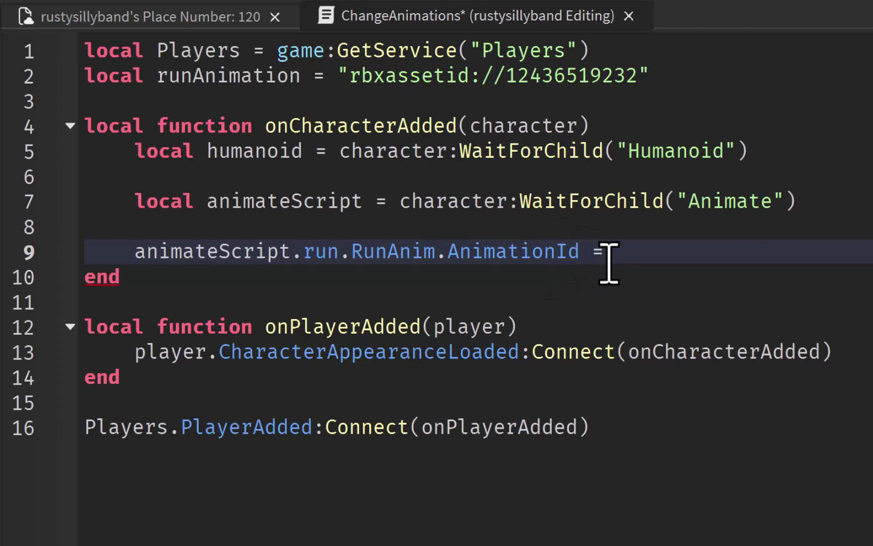
text( runAnimation)
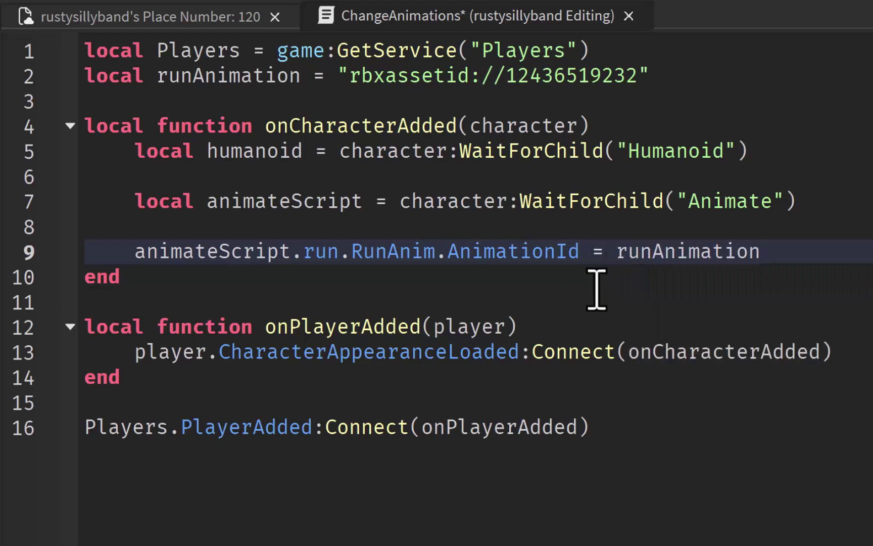